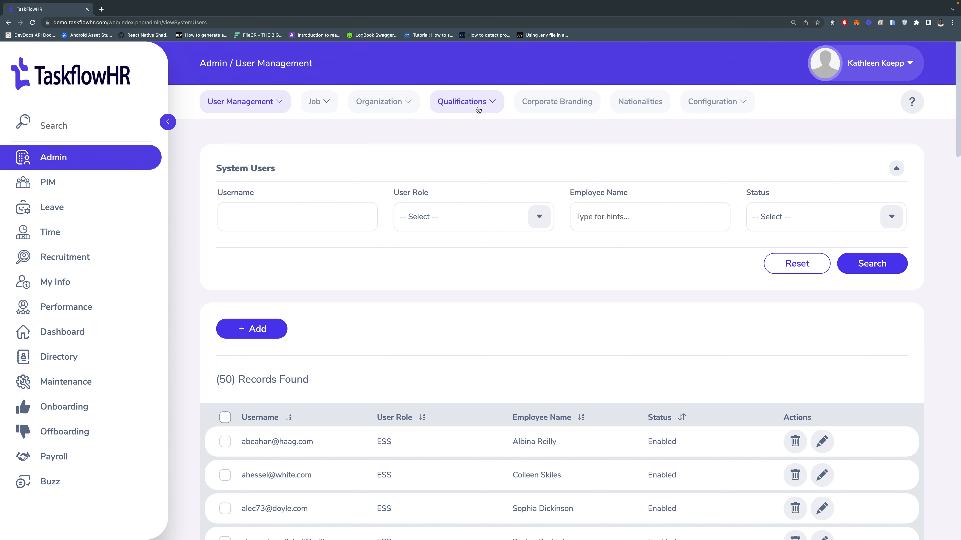
Open the Skills qualifications and start adding a new skill.
click(478, 110)
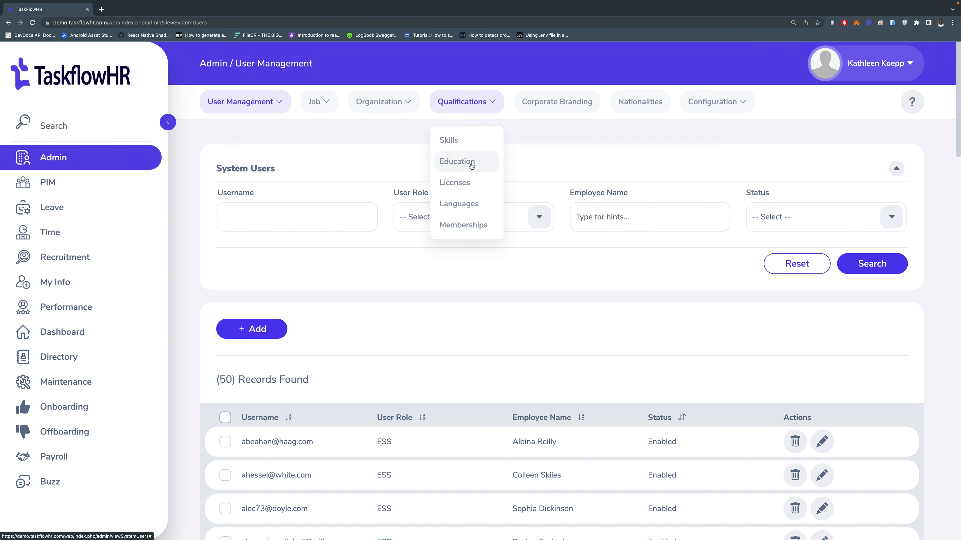
click(476, 146)
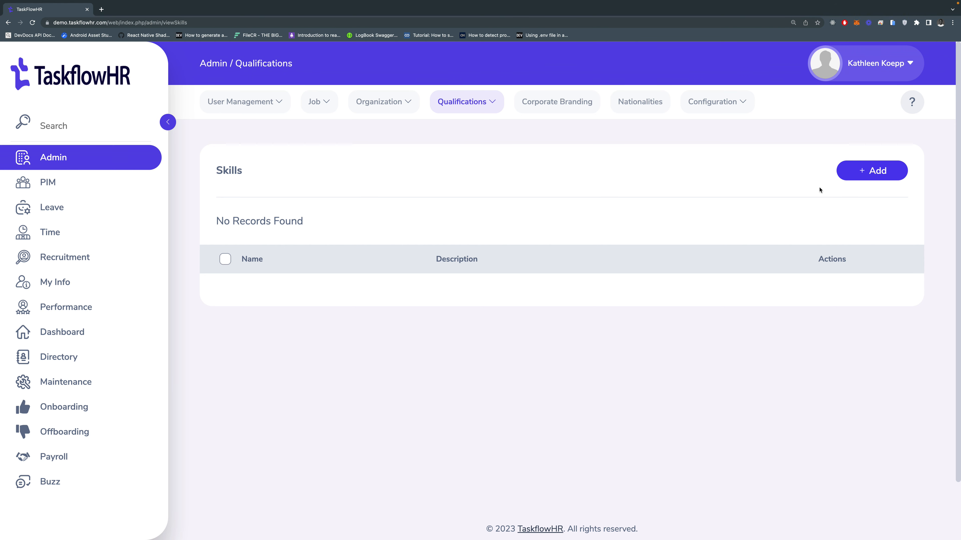
click(866, 171)
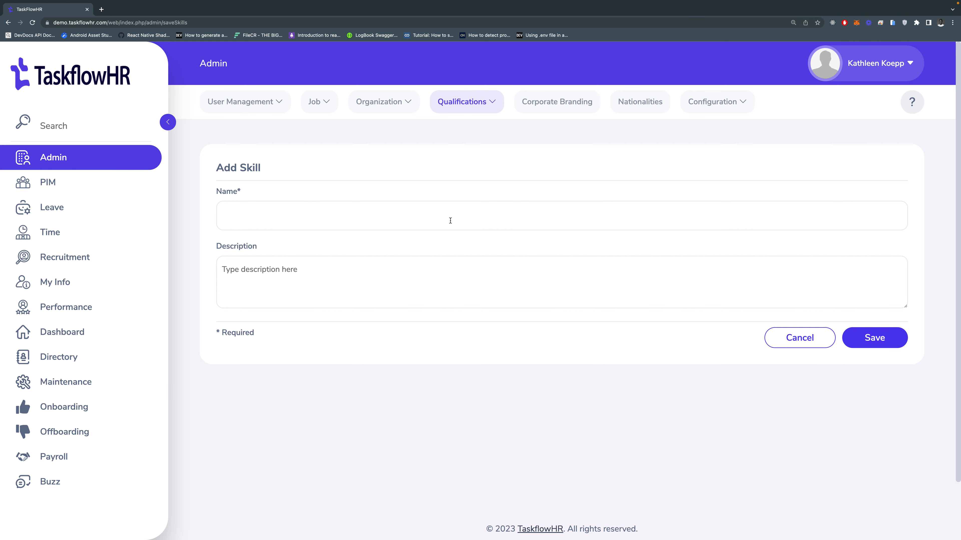
Name the new skill "Project Management".
click(429, 268)
click(427, 224)
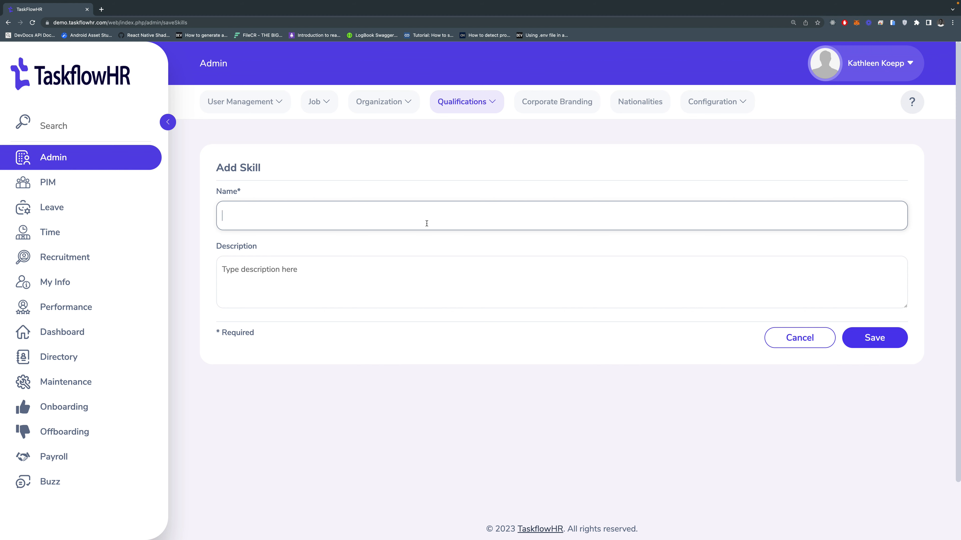
text(S)
key(BackSpace)
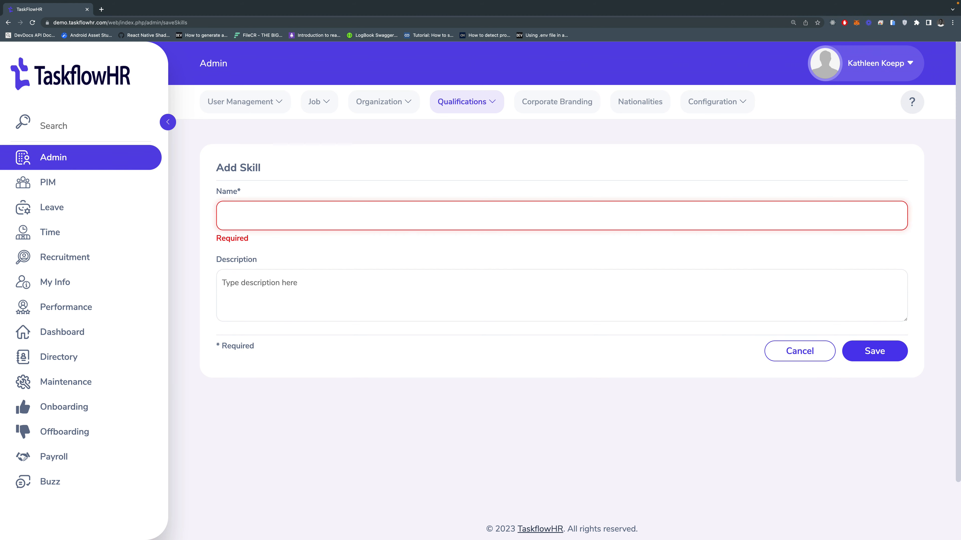
text(Poject Mana)
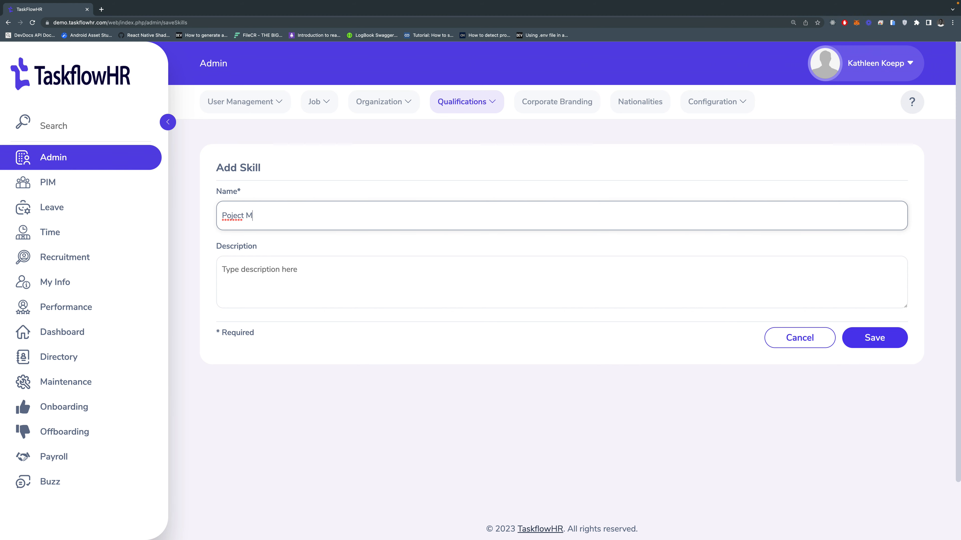
key(BackSpace)
key(BackSpace)
key(BackSpace)
key(BackSpace)
key(BackSpace)
key(BackSpace)
key(BackSpace)
key(BackSpace)
text(ject Managemen)
Describe the skill as "This is a 101 skill" and save it.
click(441, 258)
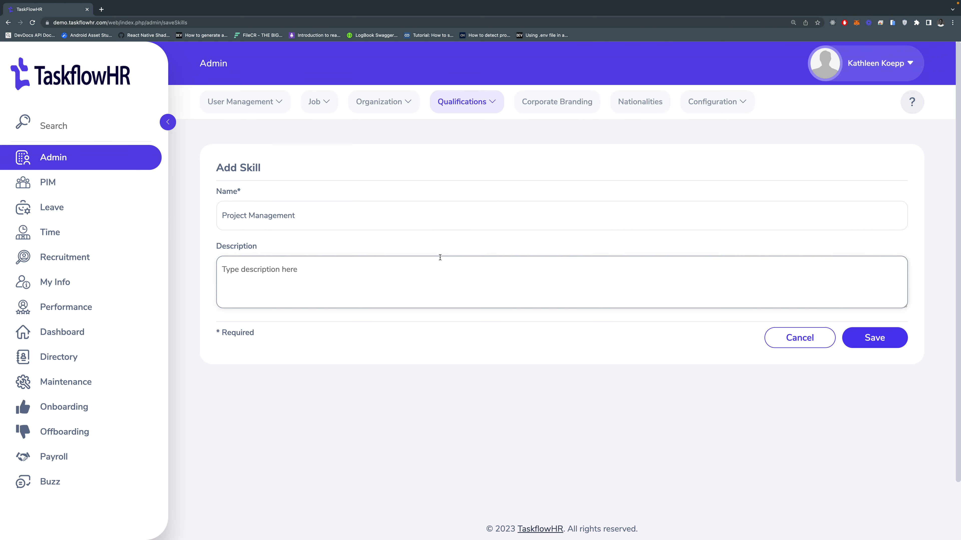
text(This is a 101 skill)
click(875, 337)
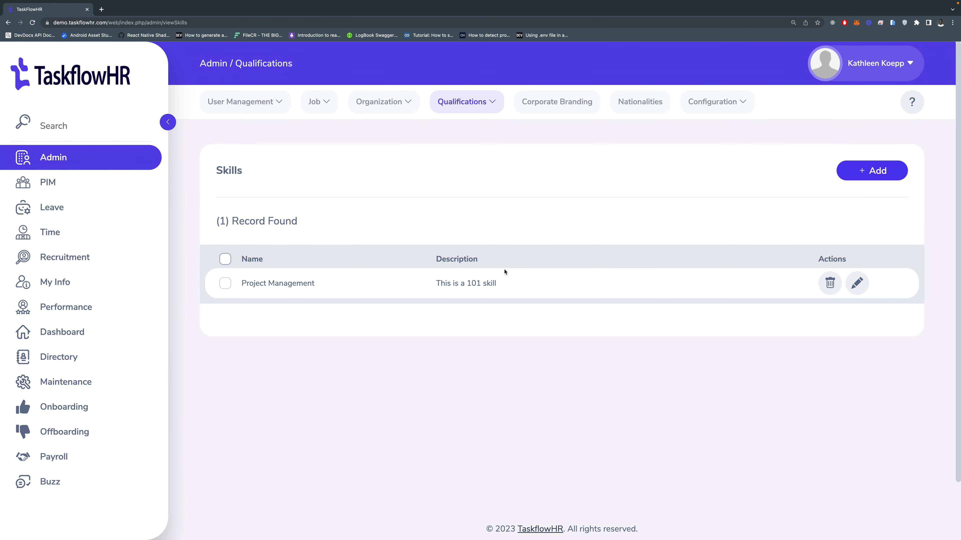
Edit the Project Management skill, rename it "Software Engineering" and save the change.
click(859, 284)
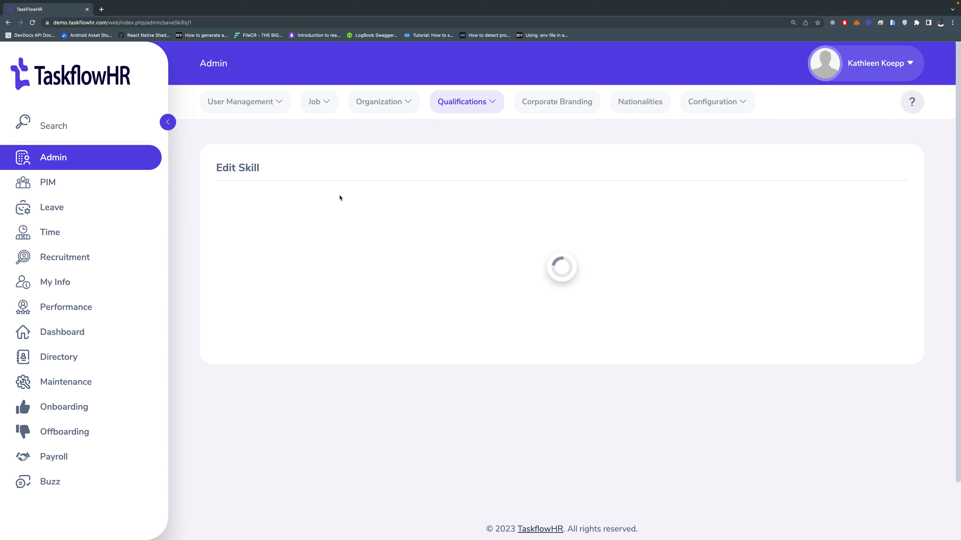
double_click(309, 212)
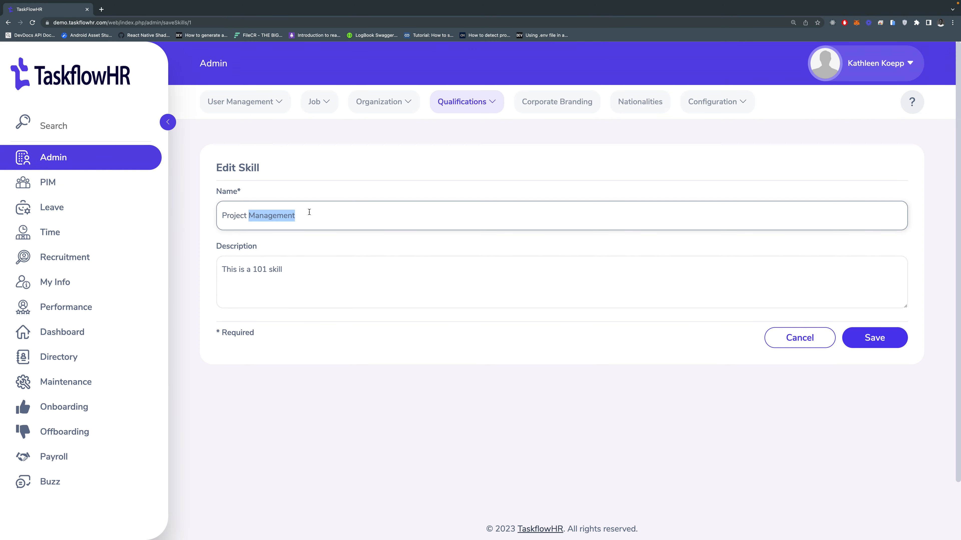
click(264, 229)
triple_click(318, 215)
text(Softwar)
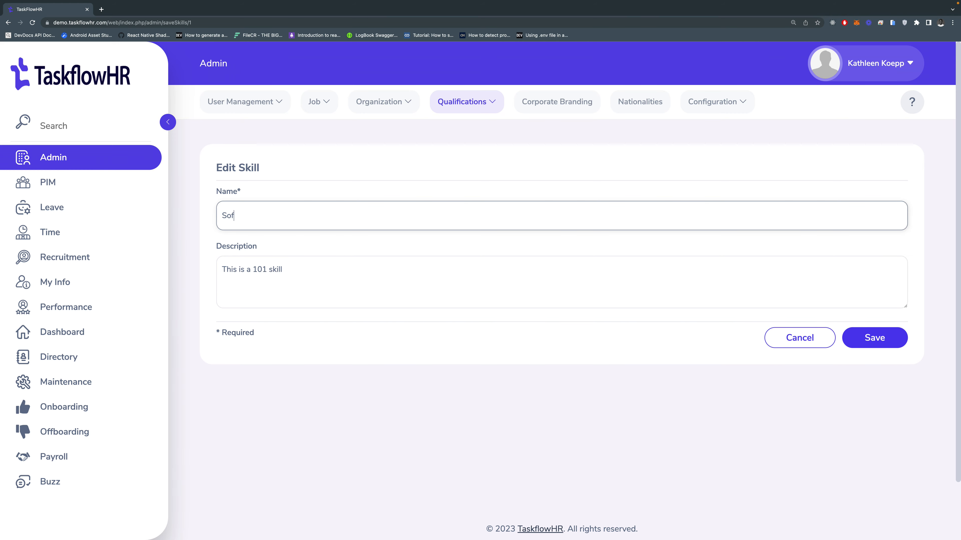
text(e Engineeri)
key(BackSpace)
key(BackSpace)
text(ering)
key(Return)
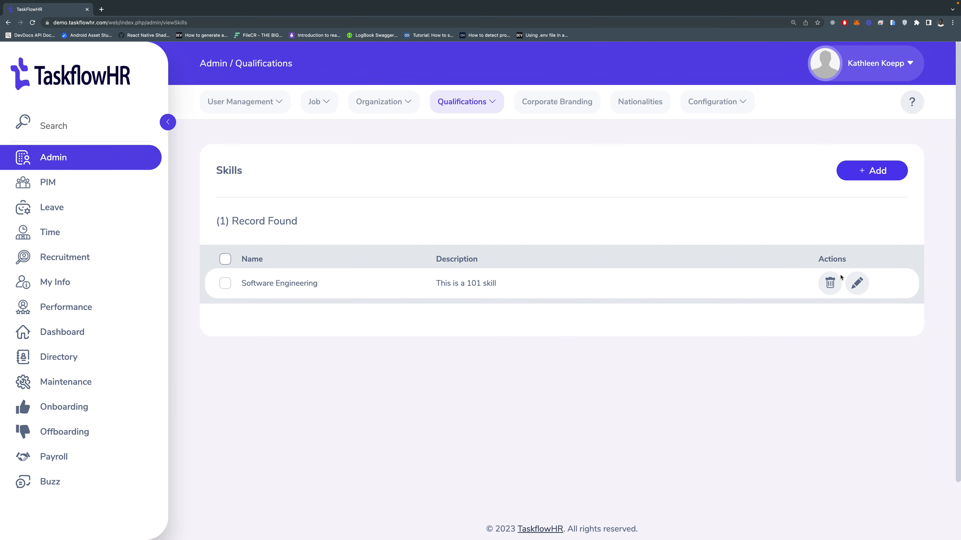
Delete the Software Engineering skill record permanently.
click(831, 283)
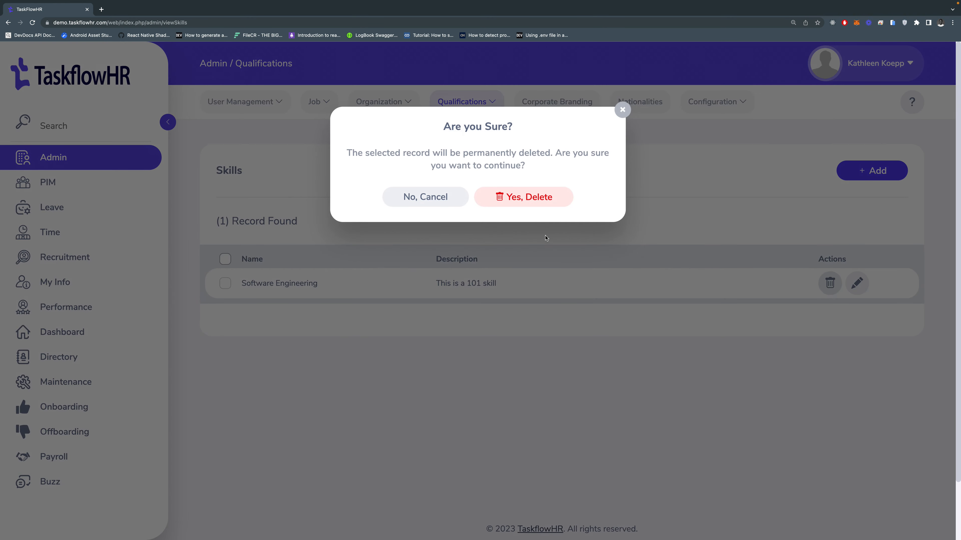
click(543, 205)
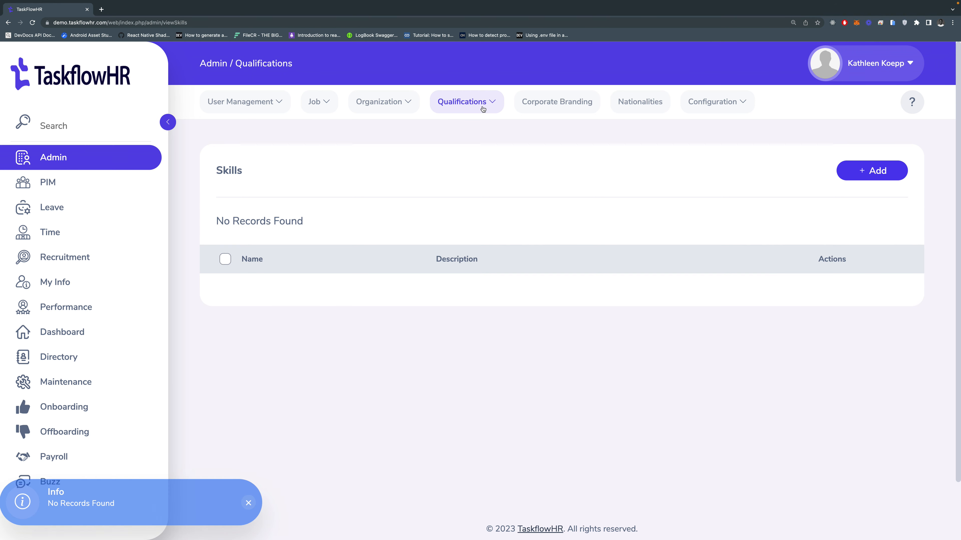
Open the Education qualifications and view the blank form for adding an education level.
click(482, 109)
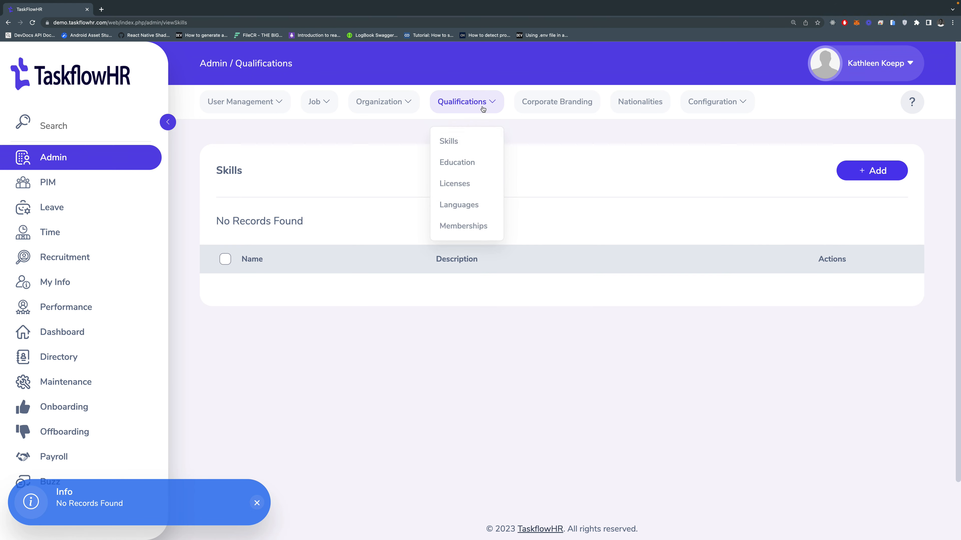
click(471, 159)
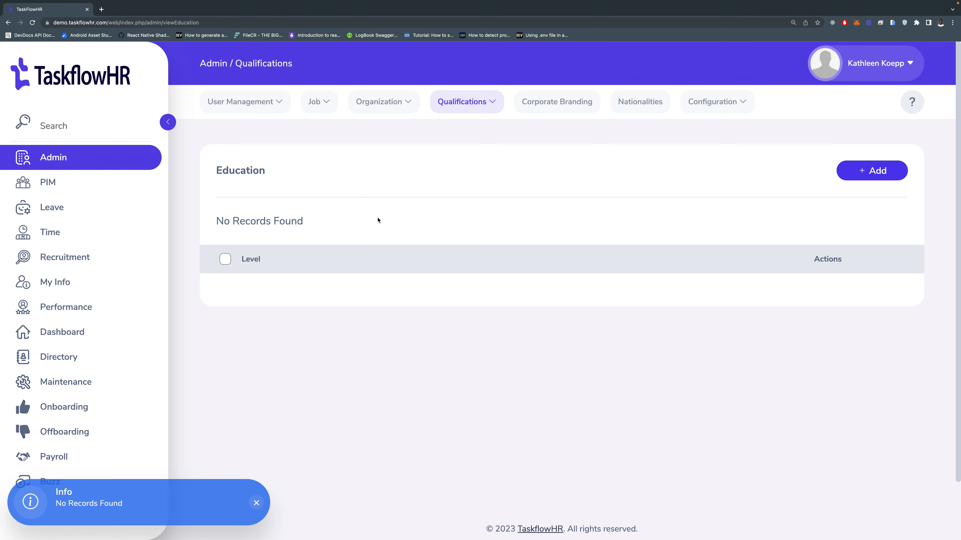
click(870, 170)
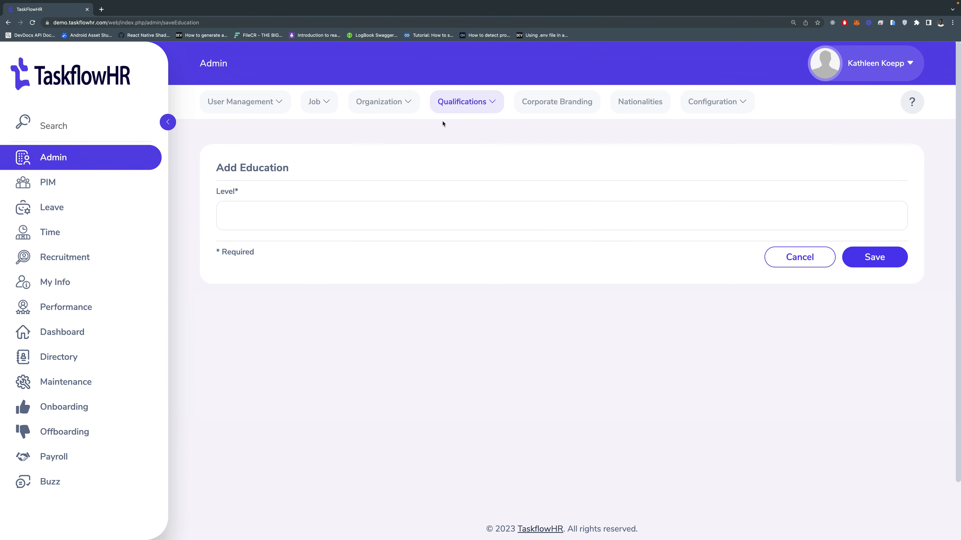
click(331, 209)
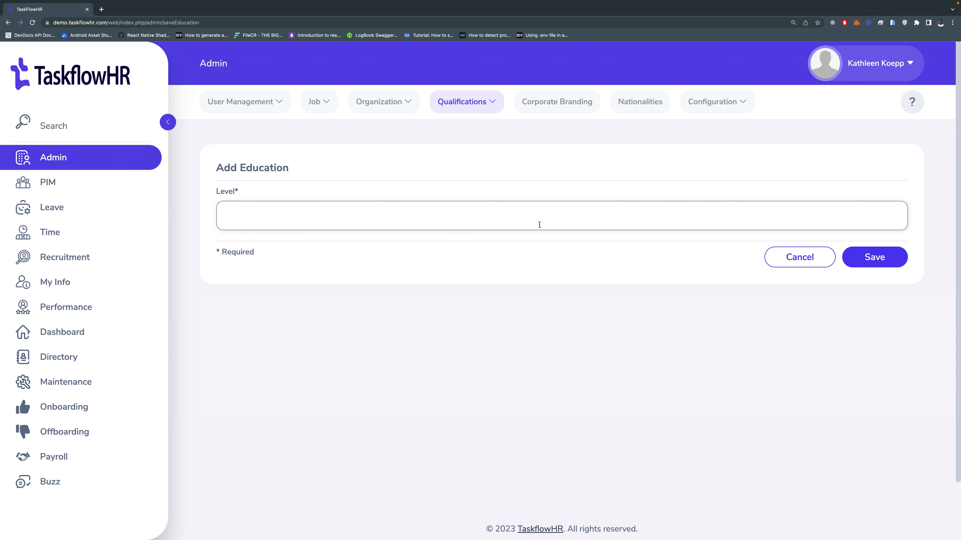
Open the Licenses qualifications and view the blank form for adding a license.
click(488, 108)
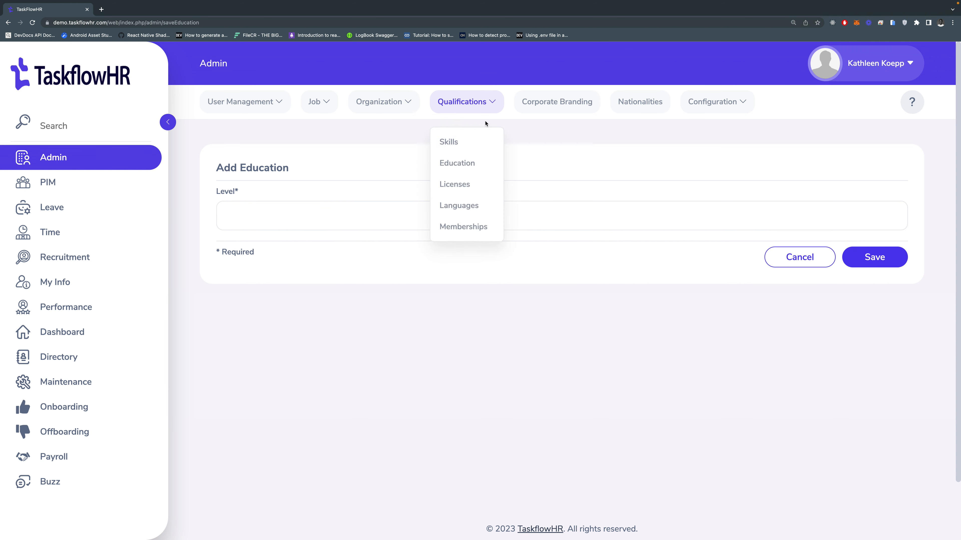
click(478, 182)
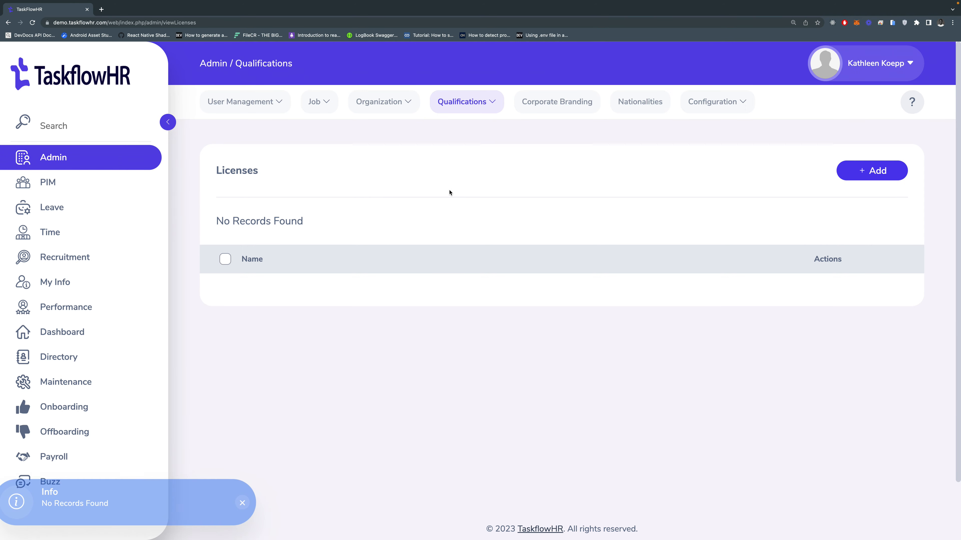
click(888, 167)
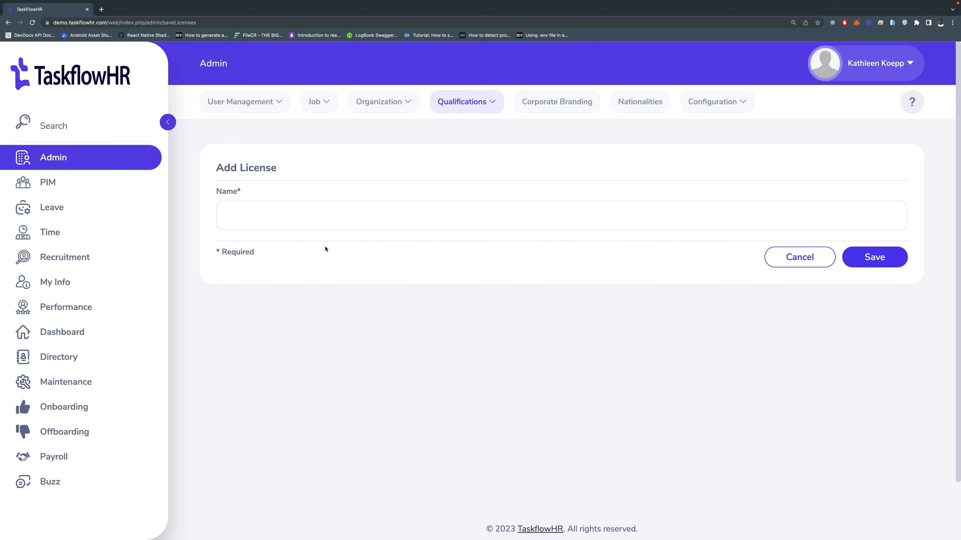
click(332, 210)
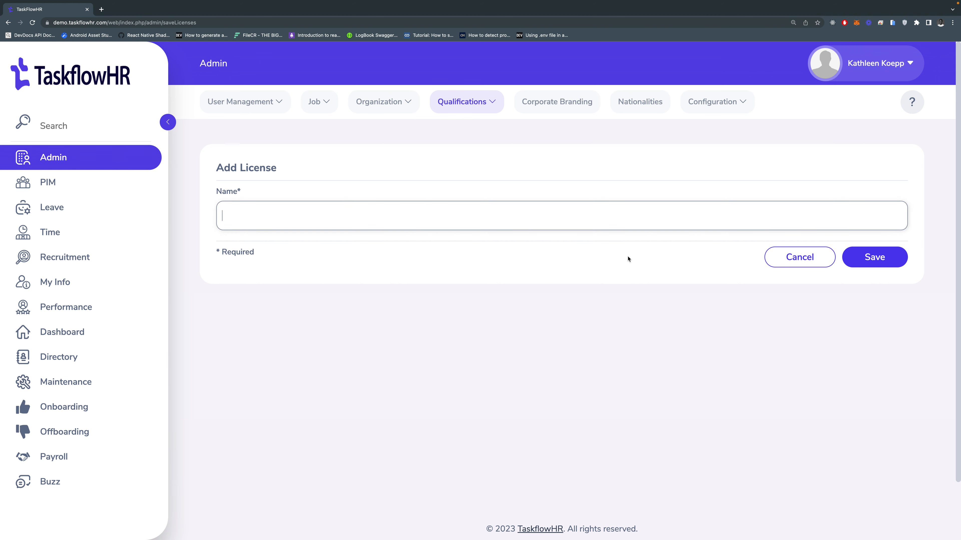
Open the Languages qualifications and view the blank form for adding a language.
click(450, 110)
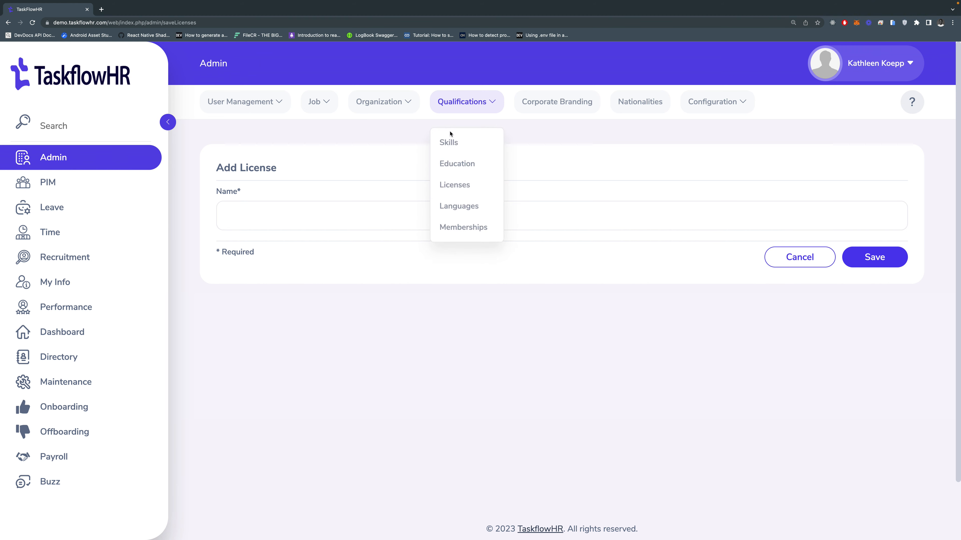
click(456, 205)
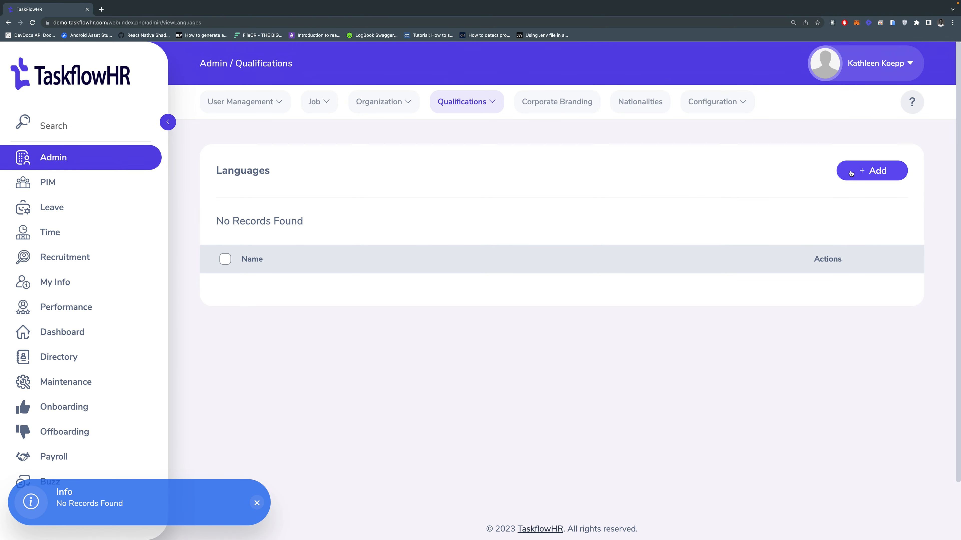
click(851, 174)
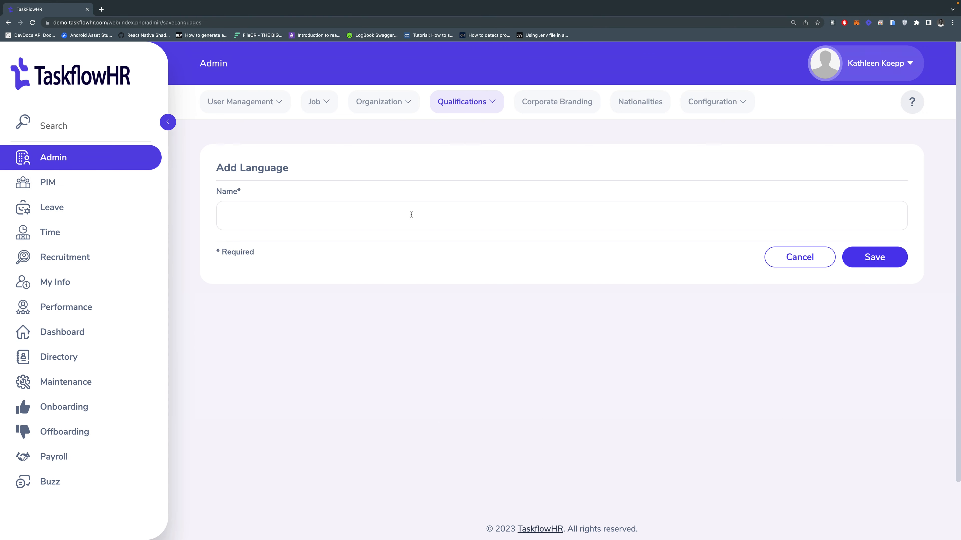
click(411, 214)
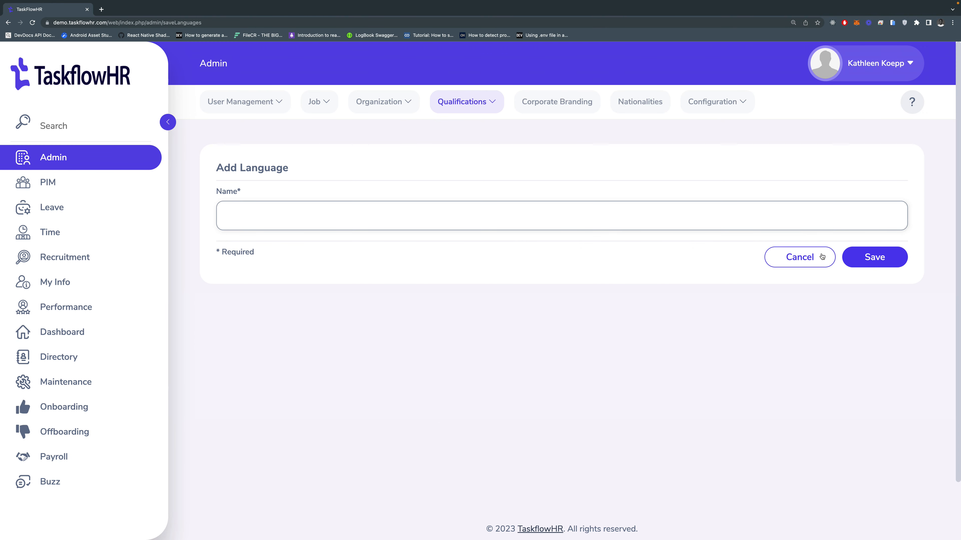
Open the Memberships qualifications and view the blank form for adding a membership.
click(486, 103)
click(466, 227)
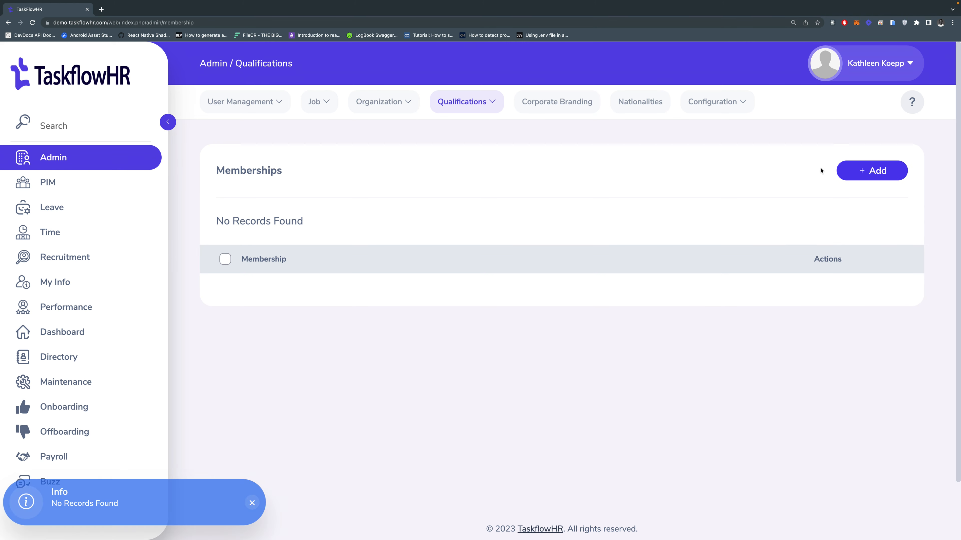
click(866, 173)
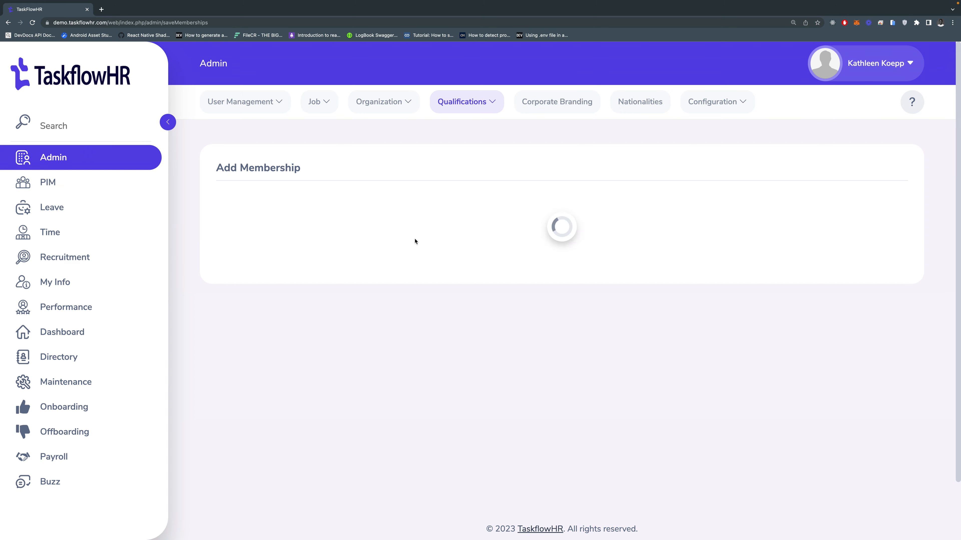
click(500, 215)
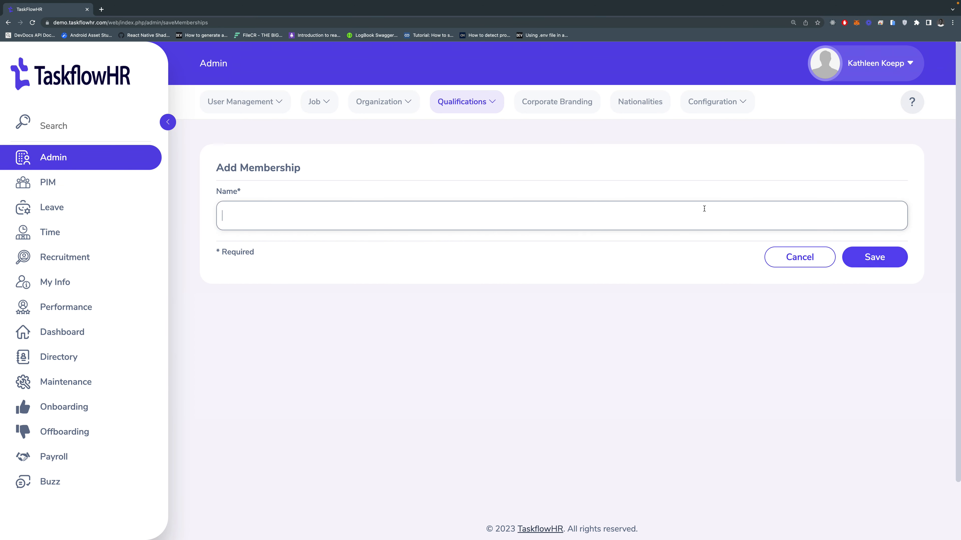
Open the Corporate Branding settings and set the primary color to bright red, #fb0509.
click(539, 102)
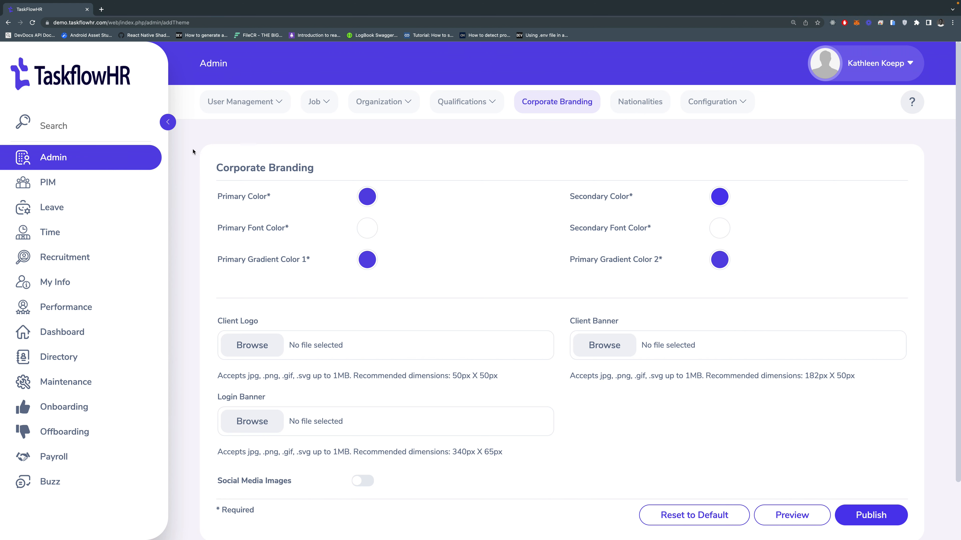
click(368, 197)
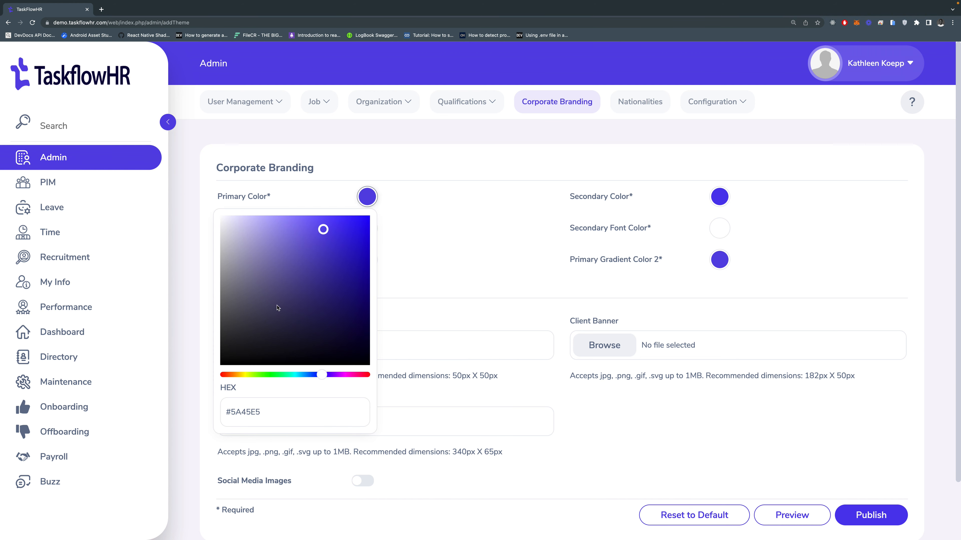
mouse_move(277, 308)
mouse_down()
mouse_move(359, 250)
mouse_move(367, 220)
mouse_up()
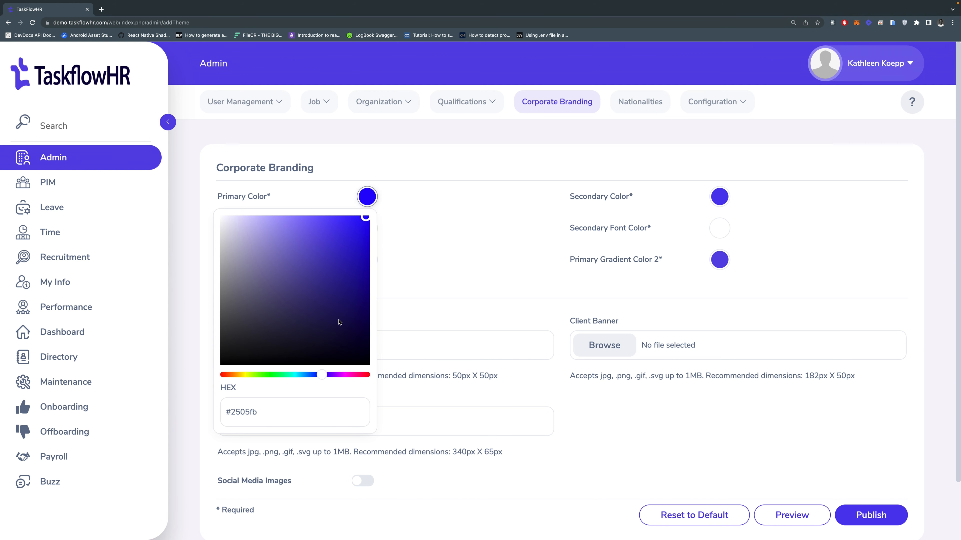
click(366, 375)
scroll(285, 328, down, 2)
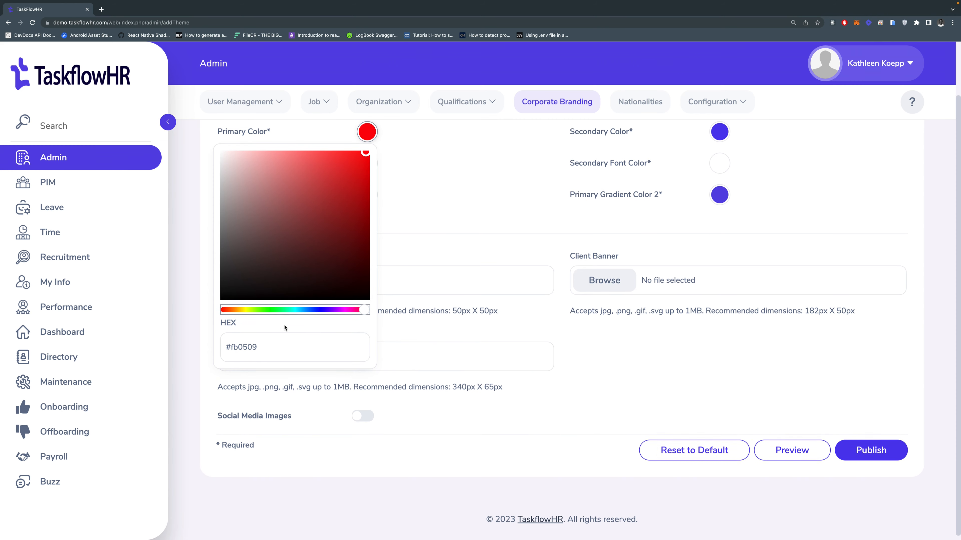
scroll(284, 328, up, 2)
click(376, 261)
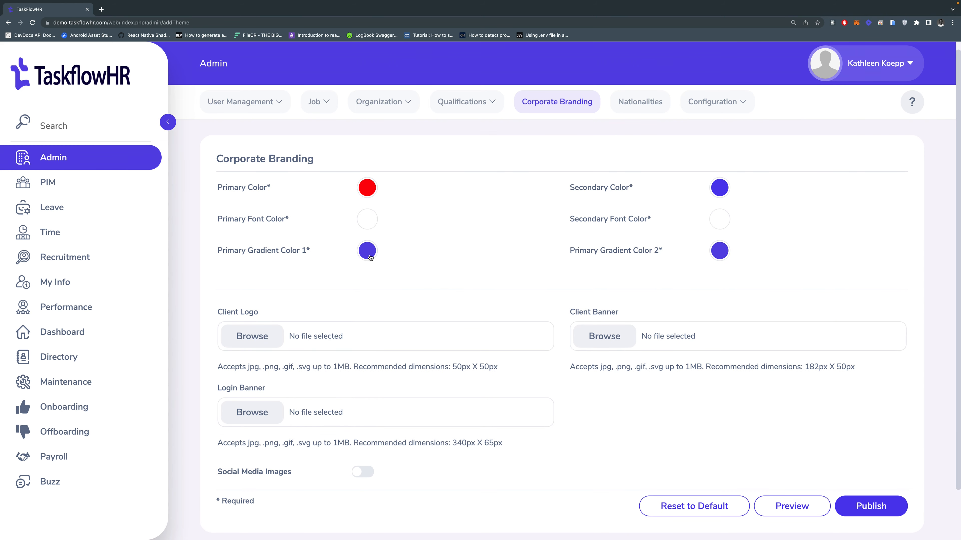
Set Primary Gradient Color 1 of the corporate branding to a bright green.
click(367, 251)
mouse_move(363, 320)
mouse_down()
mouse_move(366, 300)
mouse_move(238, 308)
mouse_move(336, 345)
mouse_up()
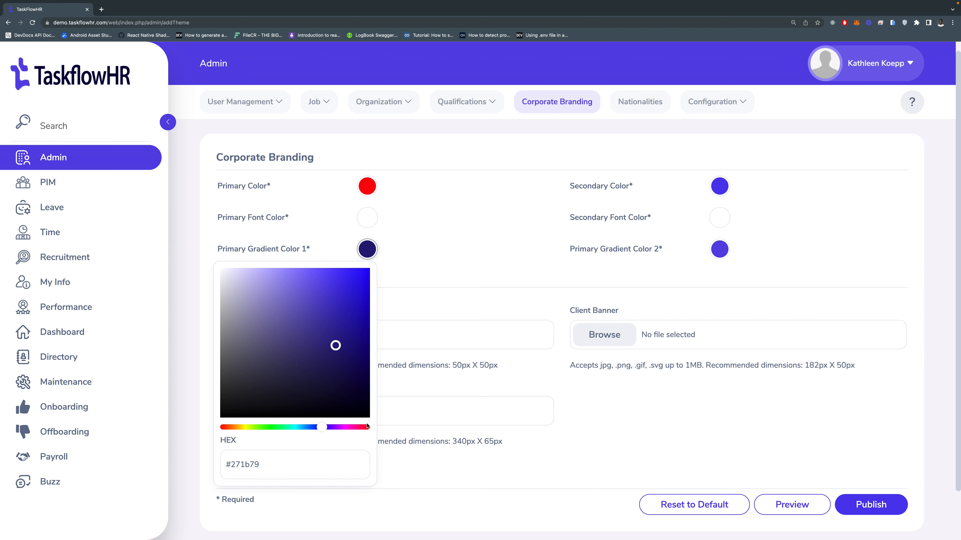
click(274, 429)
click(393, 333)
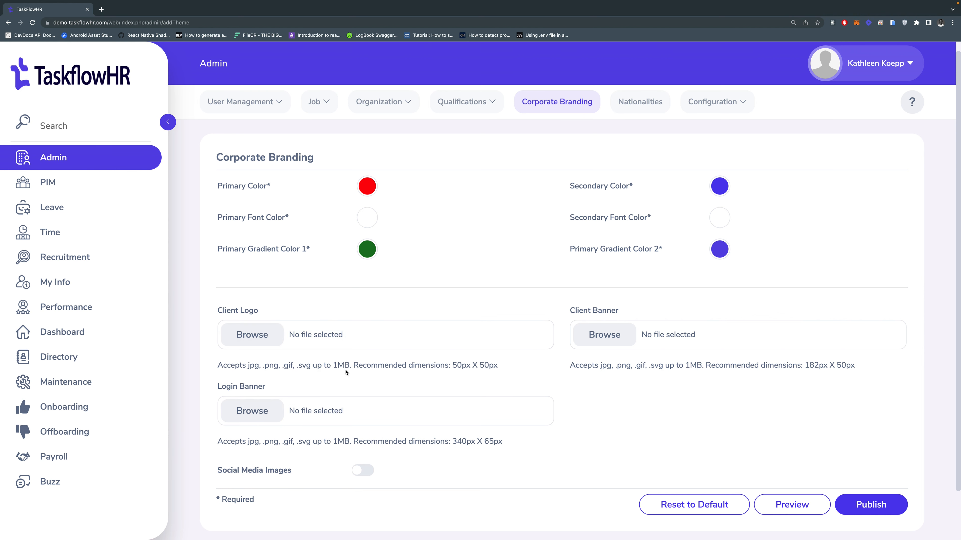
click(362, 254)
drag(358, 276, 356, 273)
click(448, 246)
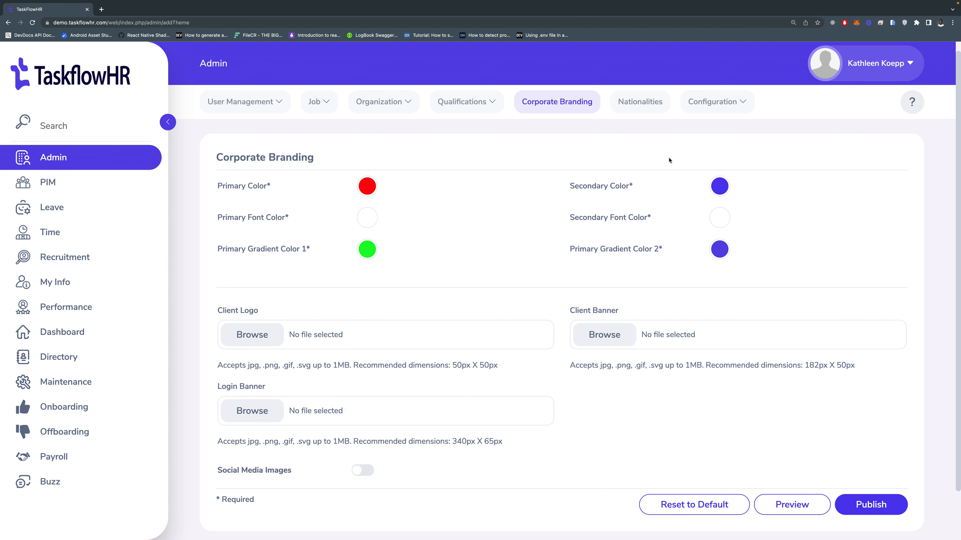
Set the Secondary Color of the corporate branding to a very dark plum shade.
click(719, 184)
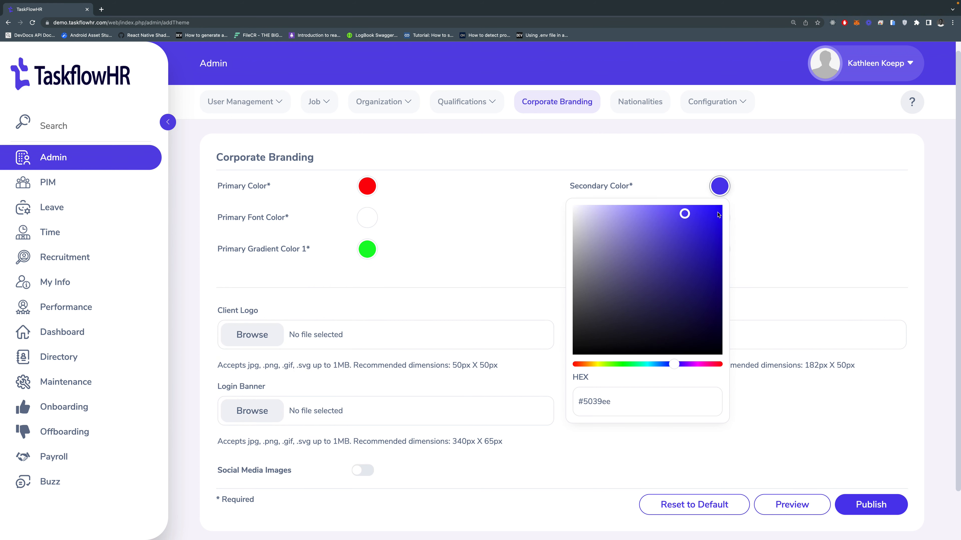
click(704, 365)
drag(710, 326, 718, 317)
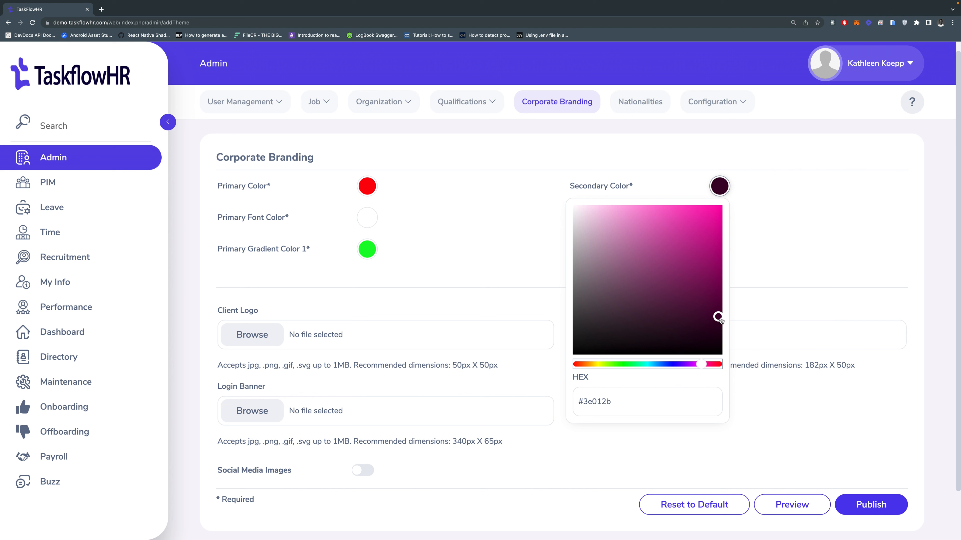
click(746, 245)
Set Primary Gradient Color 2 of the corporate branding to a deep, saturated blue.
click(722, 252)
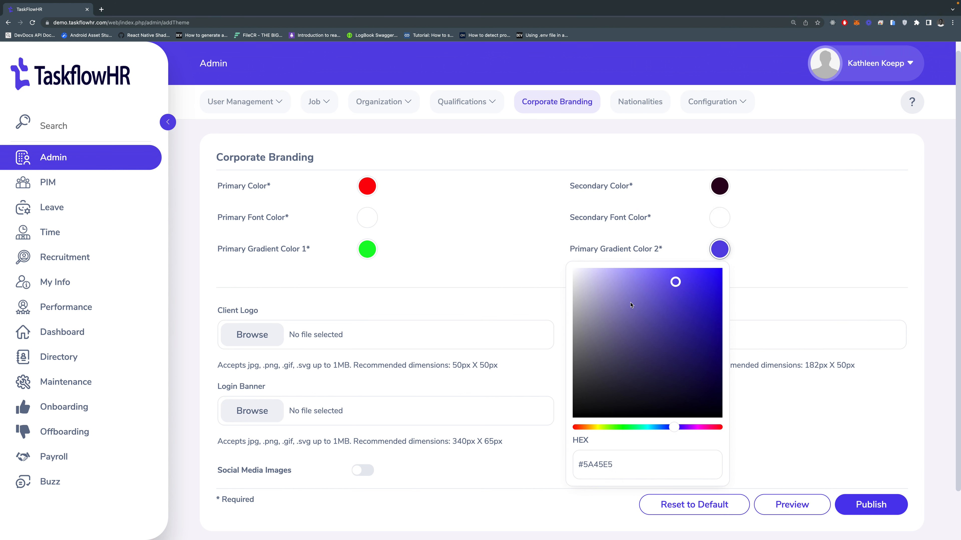
mouse_move(631, 304)
mouse_down()
mouse_move(579, 275)
mouse_move(575, 300)
mouse_move(605, 313)
mouse_up()
click(602, 427)
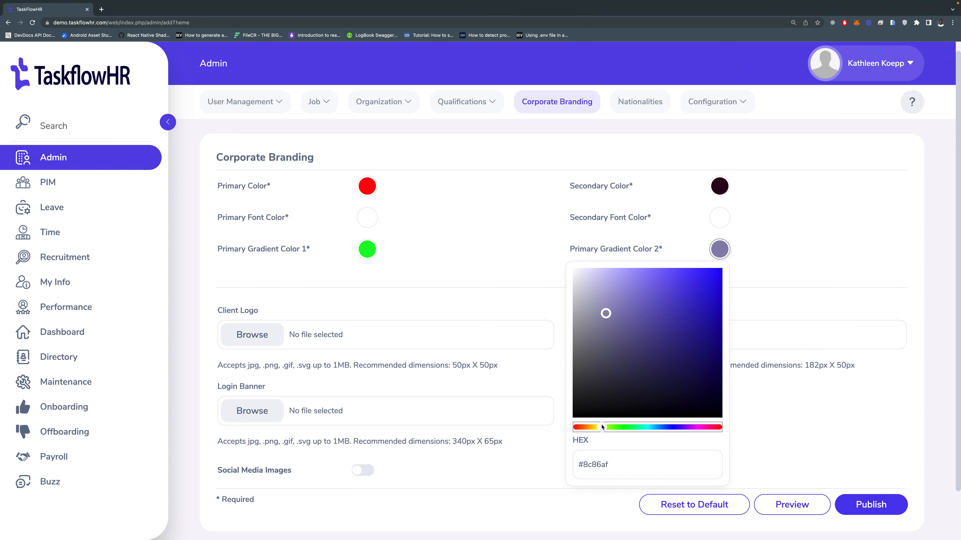
click(664, 424)
click(686, 333)
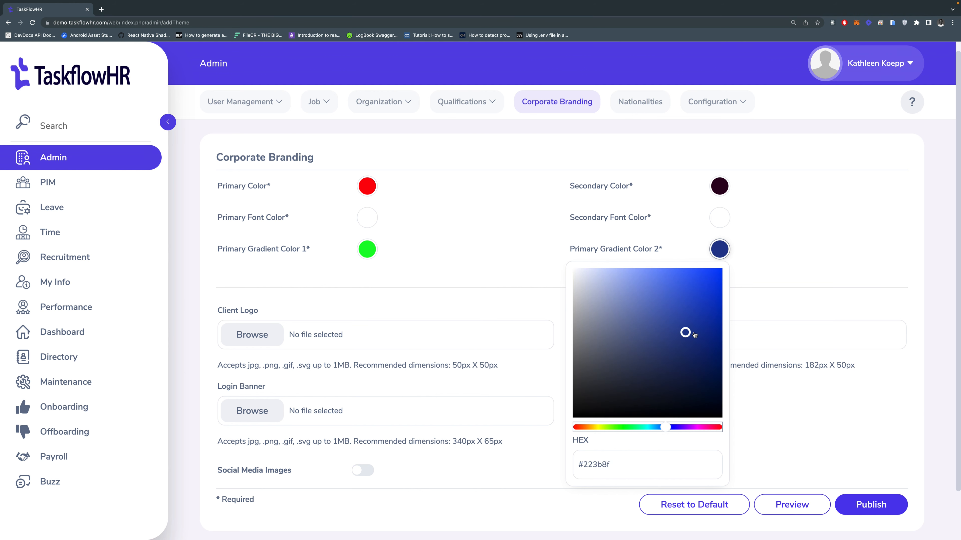
click(716, 313)
click(751, 252)
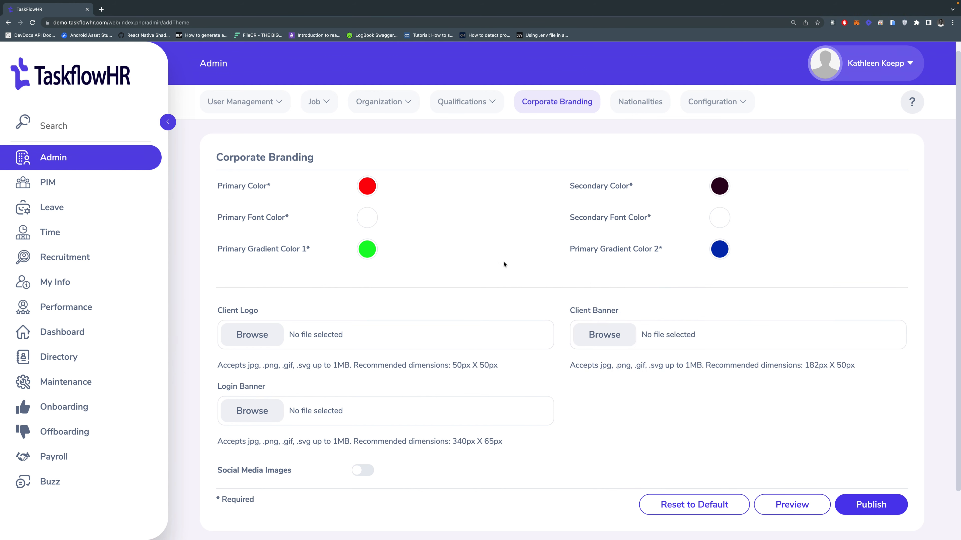
Preview the customized branding colors on the interface, and reset the corporate branding to its default theme.
scroll(504, 264, down, 2)
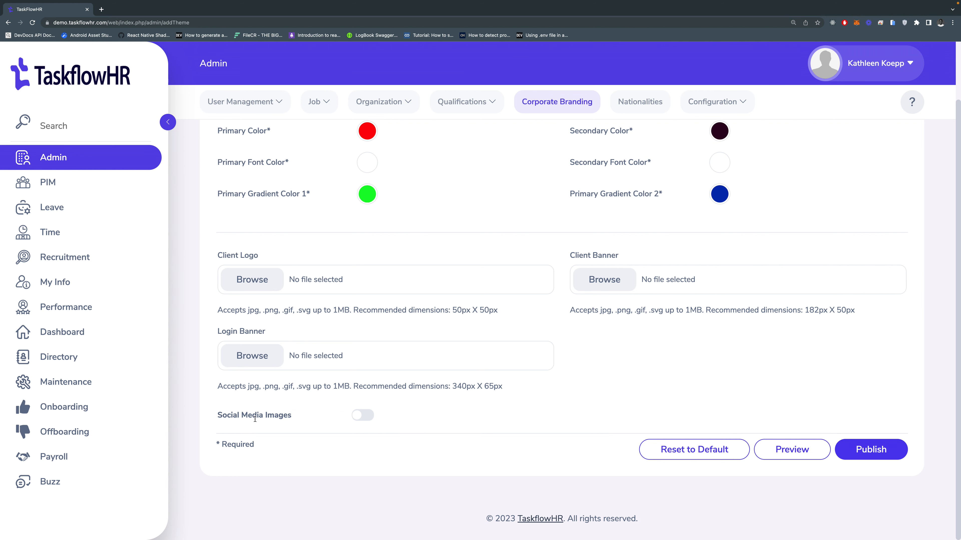
scroll(382, 412, up, 2)
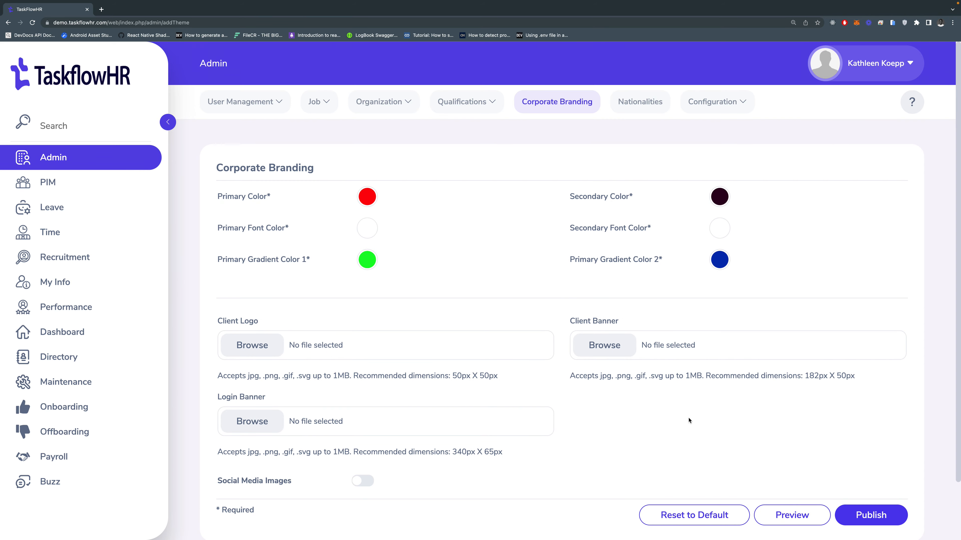
click(803, 509)
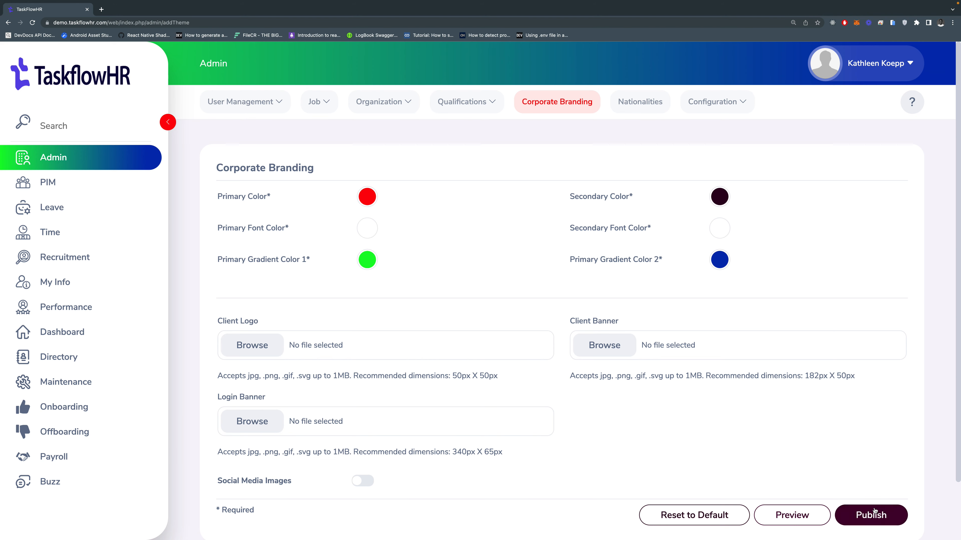
scroll(872, 477, down, 3)
click(729, 446)
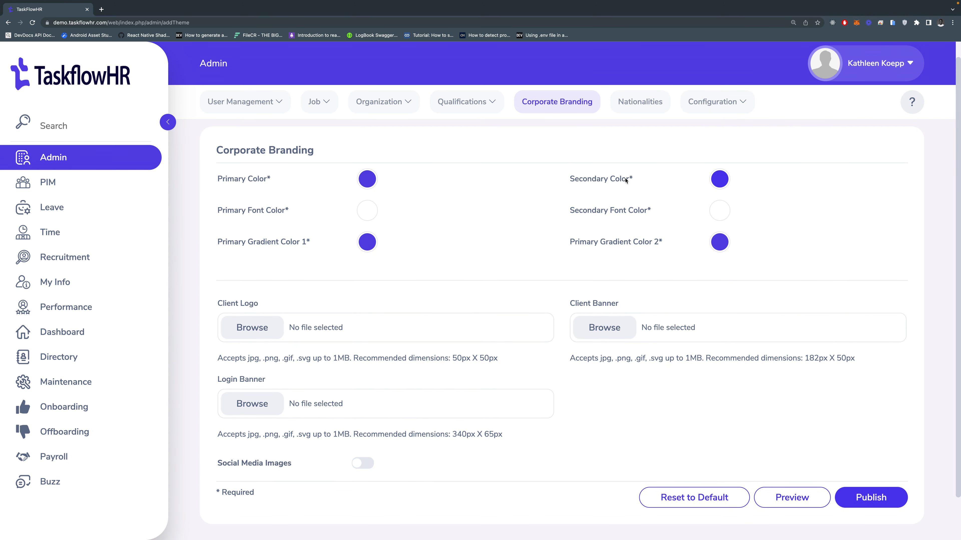
Open the Nationalities settings and look through the first page of listed nationalities.
click(492, 102)
click(509, 131)
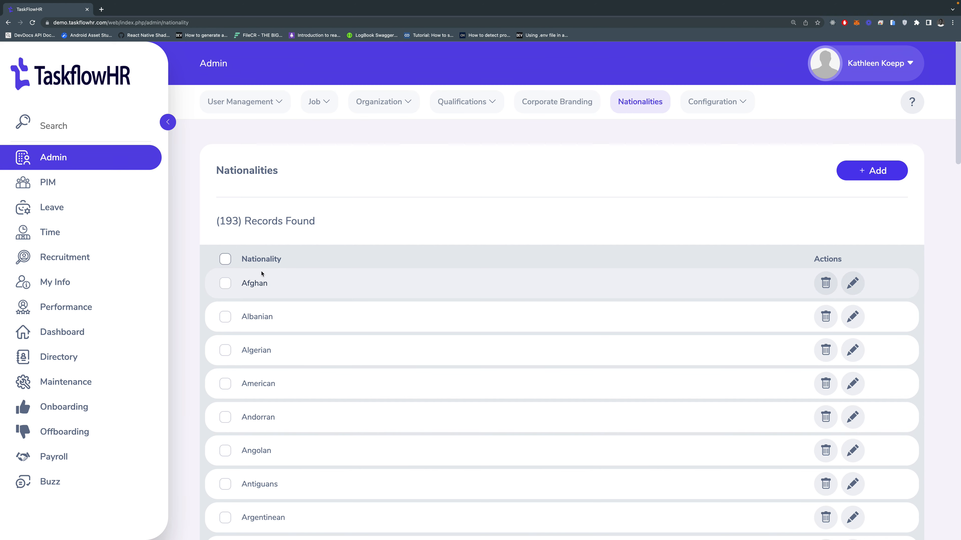
scroll(331, 221, down, 1)
scroll(330, 220, down, 7)
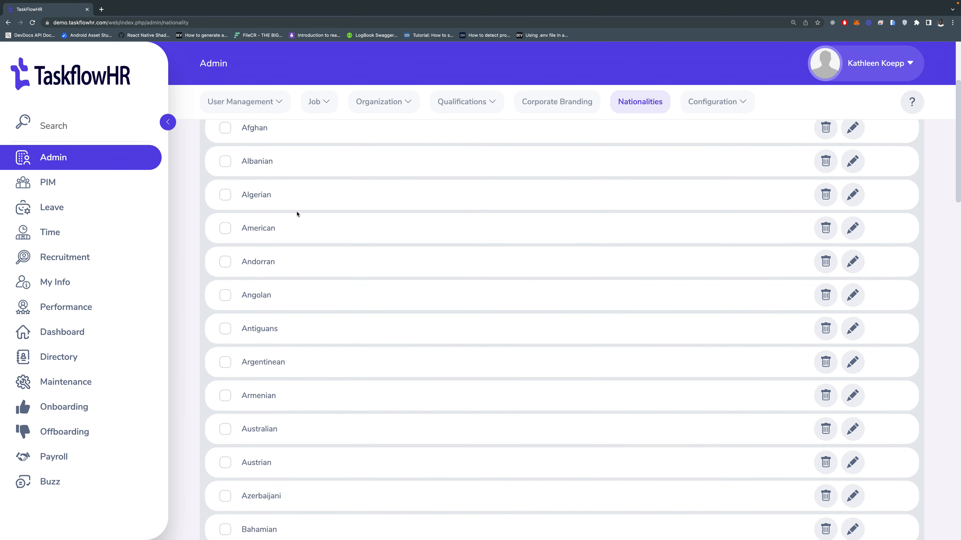
scroll(381, 204, up, 7)
scroll(570, 245, down, 20)
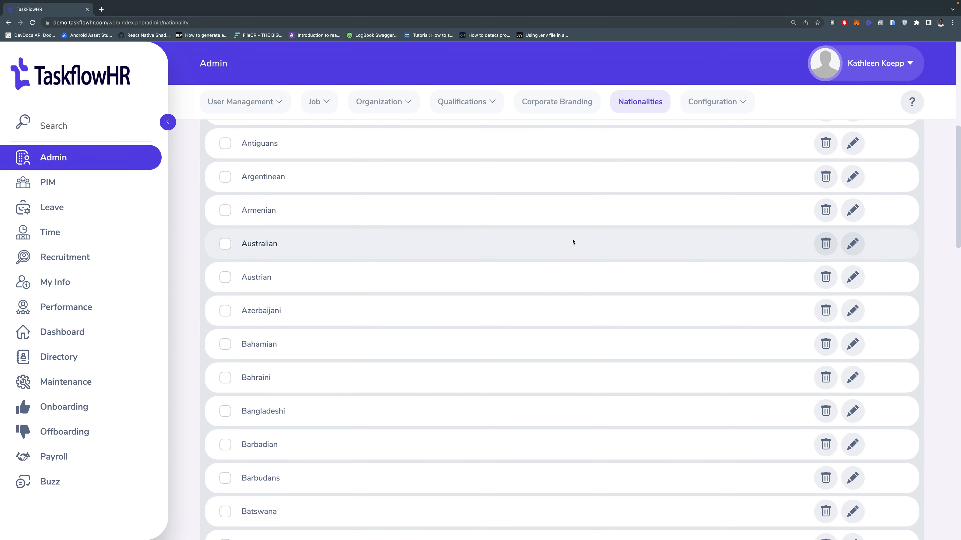
scroll(518, 239, up, 20)
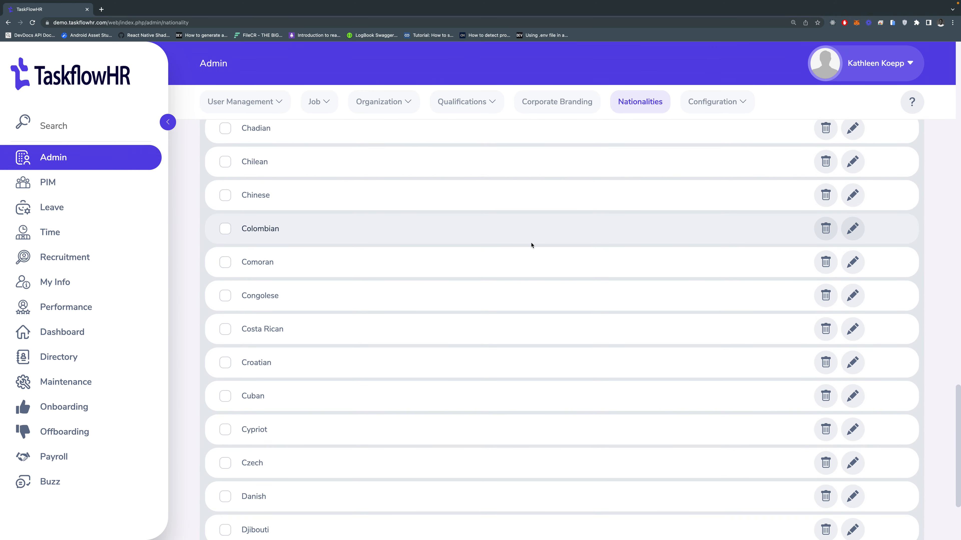
scroll(439, 241, down, 20)
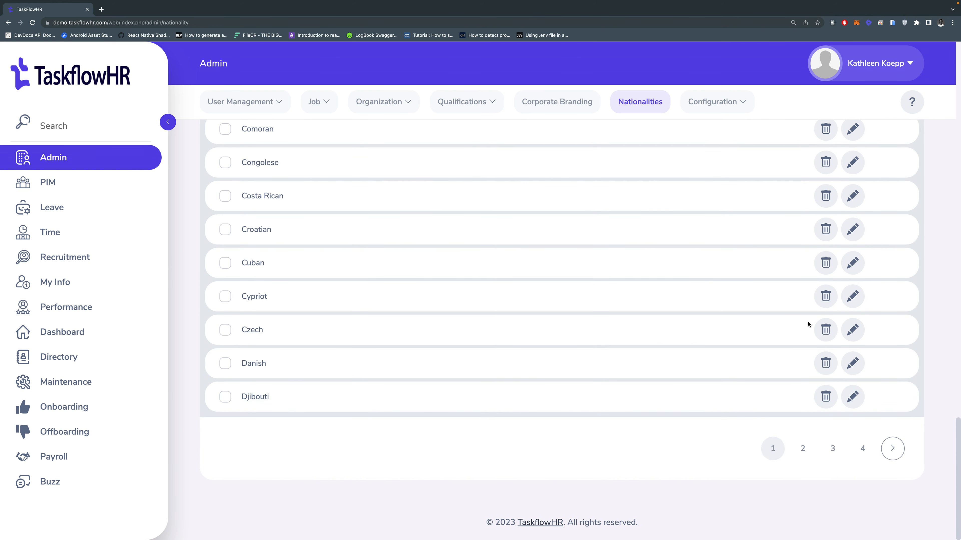
scroll(665, 163, up, 20)
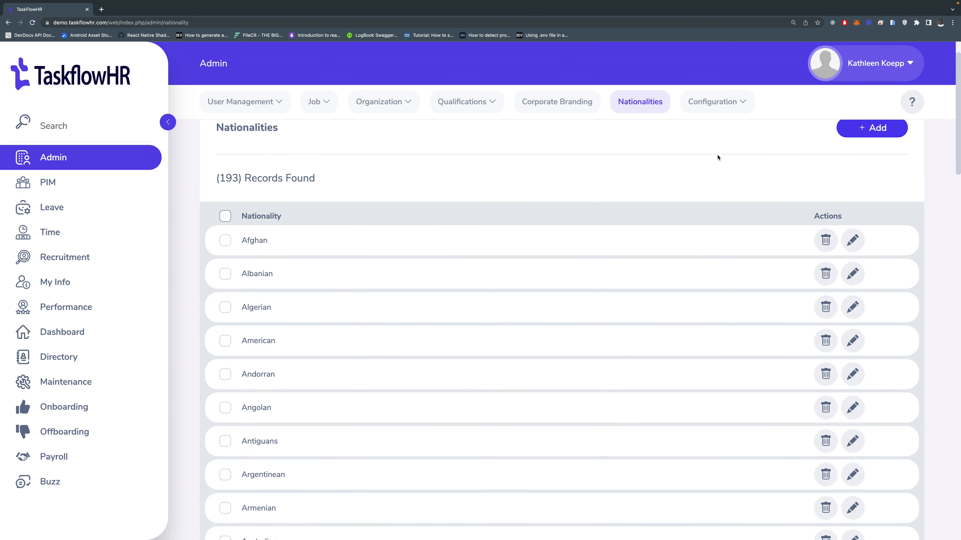
scroll(717, 155, up, 2)
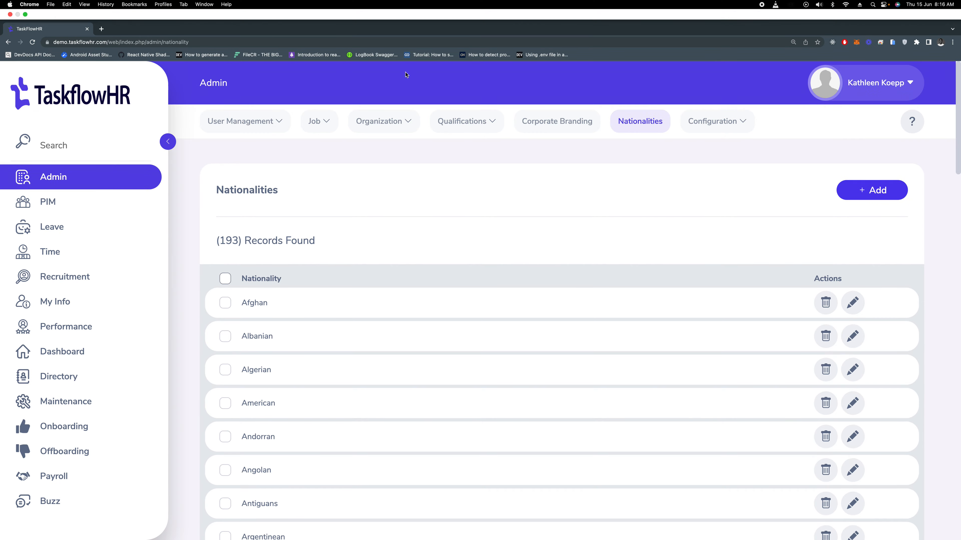